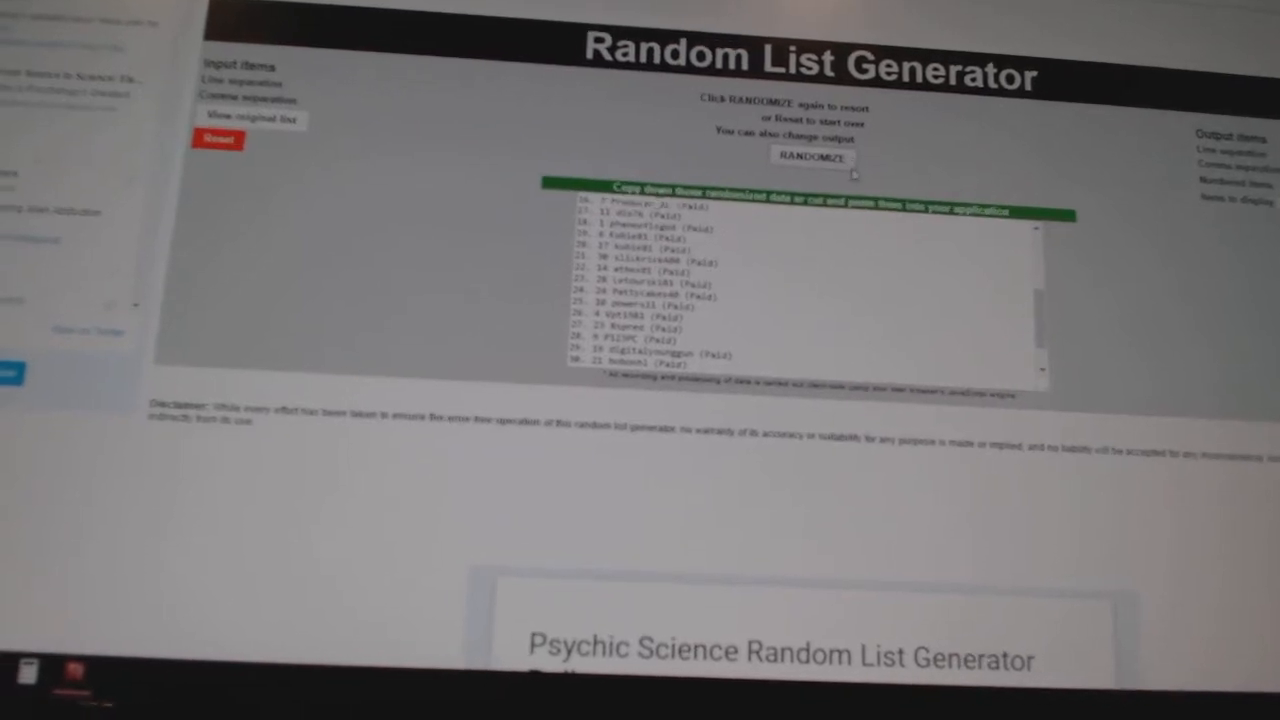
Reshuffle the username list three times and bring up Copy for the randomized usernames
left_click(812, 156)
left_click(812, 156)
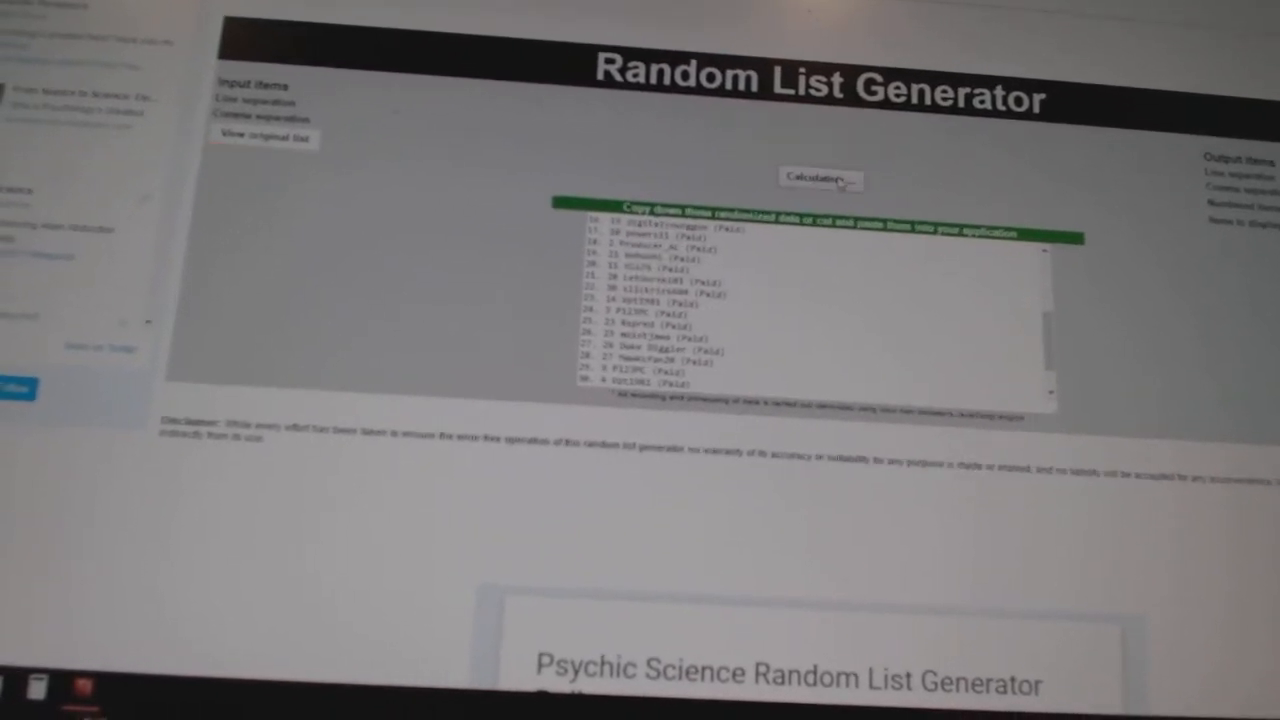
left_click(833, 179)
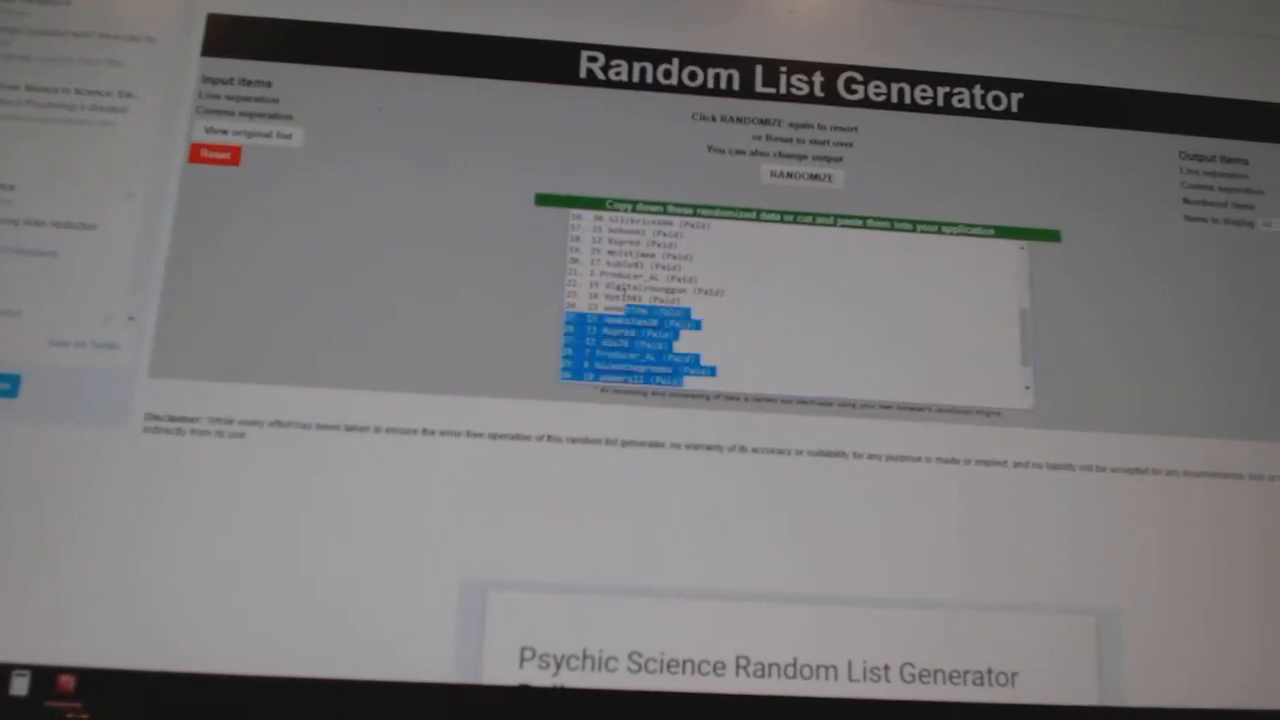
right_click(600, 250)
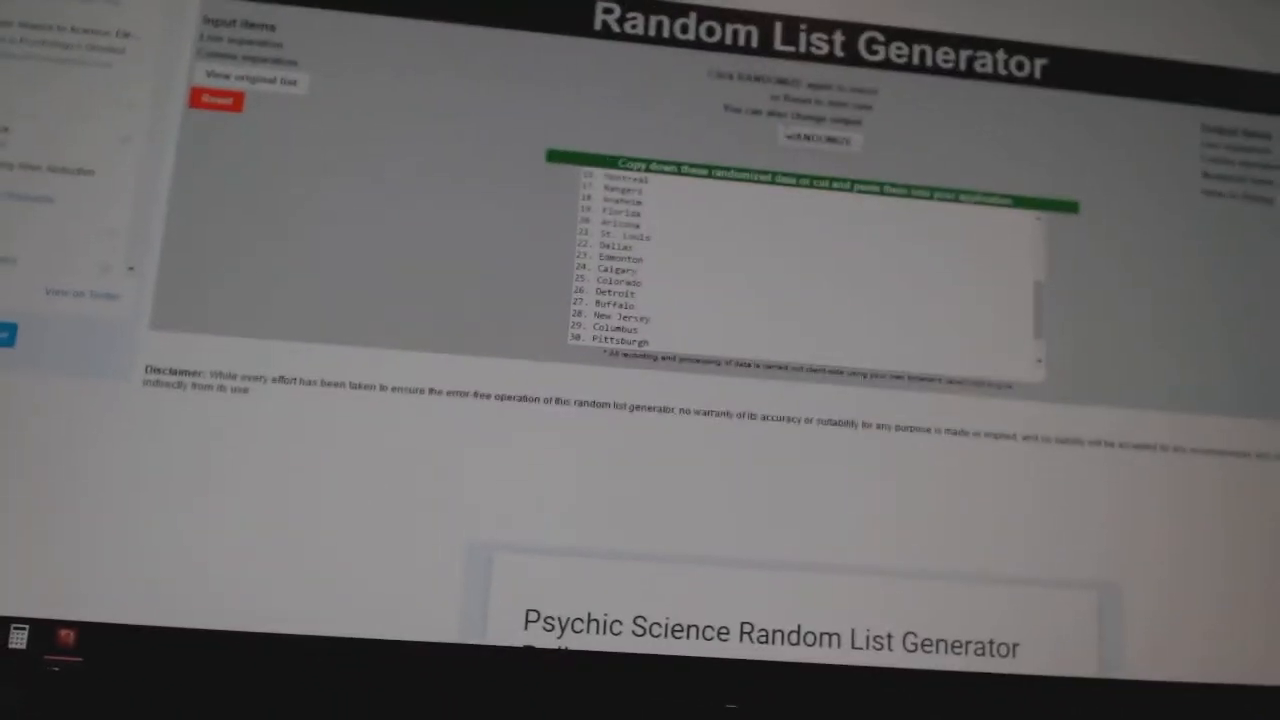
Reshuffle the team city names once more, select the whole randomized list and copy it
left_click(808, 130)
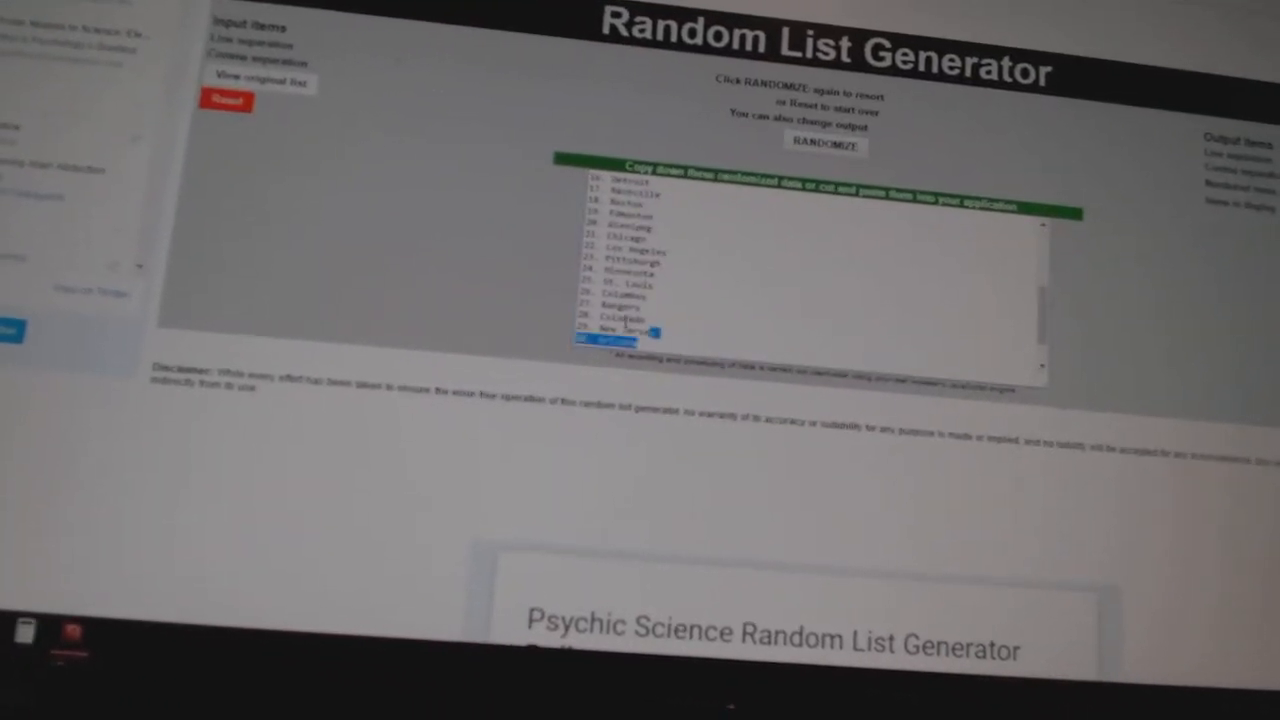
key("ctrl+a")
right_click(632, 243)
left_click(648, 252)
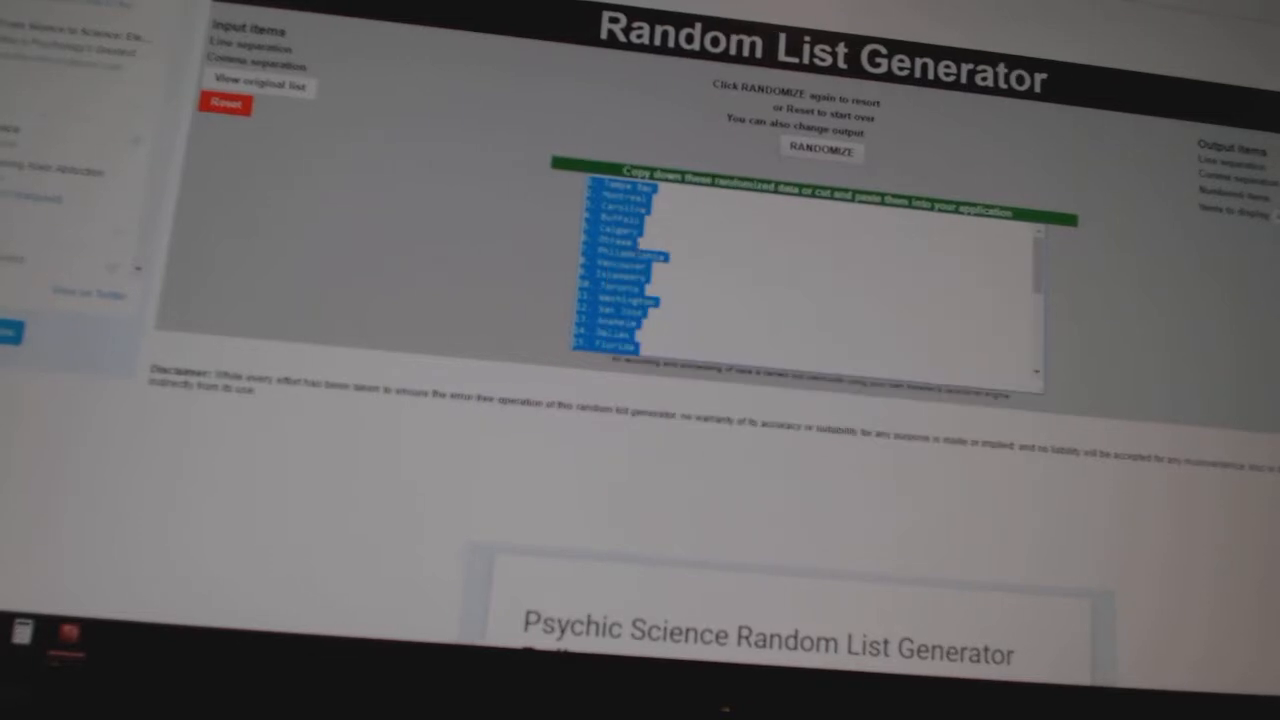